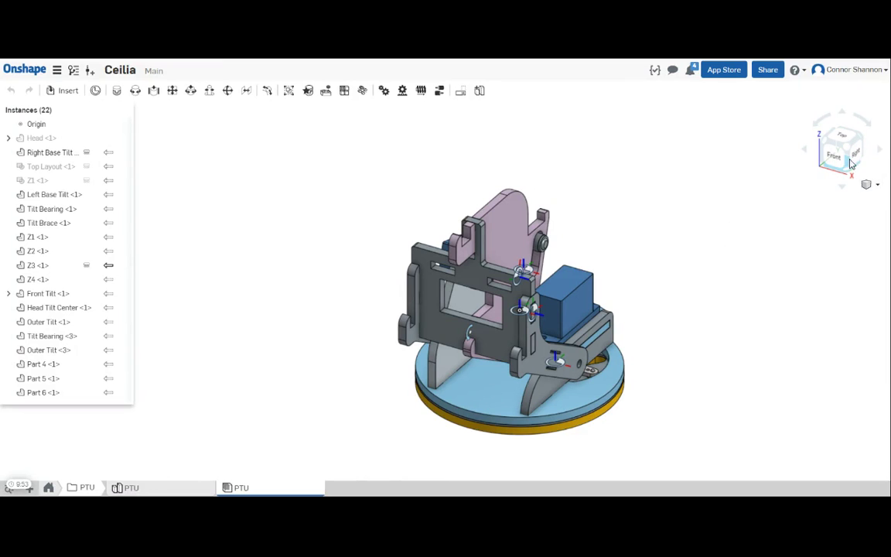
# Orient the PTU assembly to the Right view using the view cube.
pyautogui.click(859, 157)
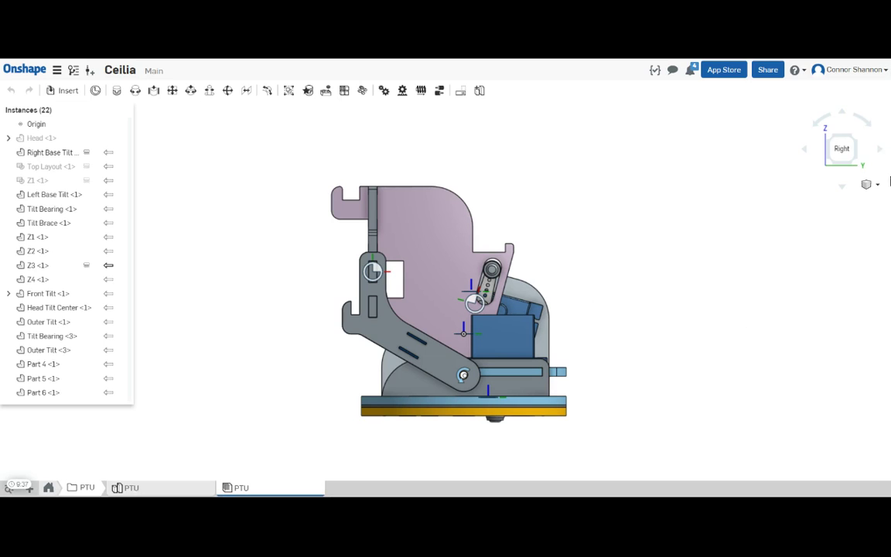
# Create a drawing of Head Tilt Center from a custom template without border or title block.
pyautogui.rightClick(430, 218)
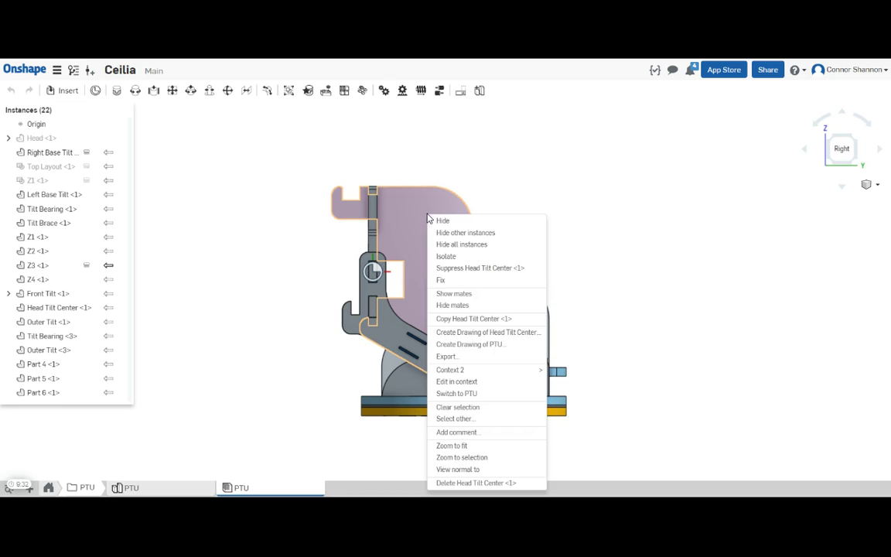
pyautogui.click(468, 335)
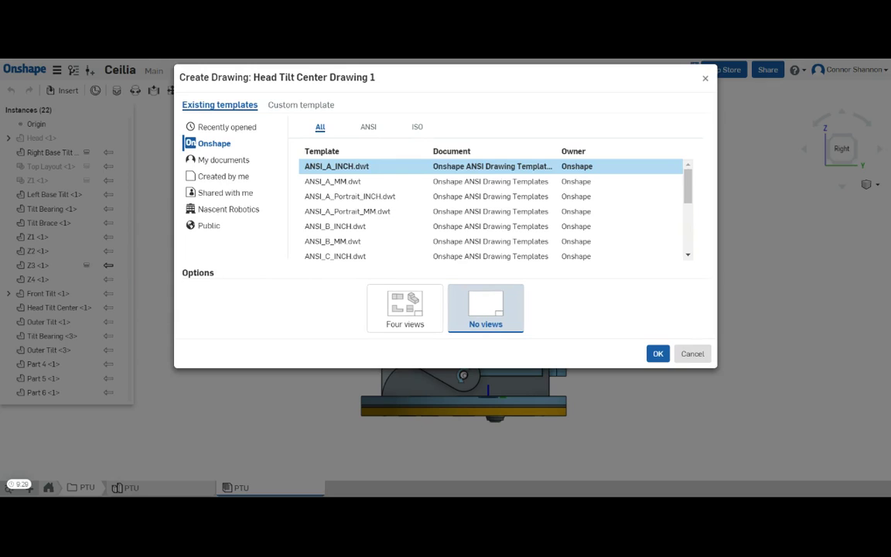
pyautogui.click(301, 108)
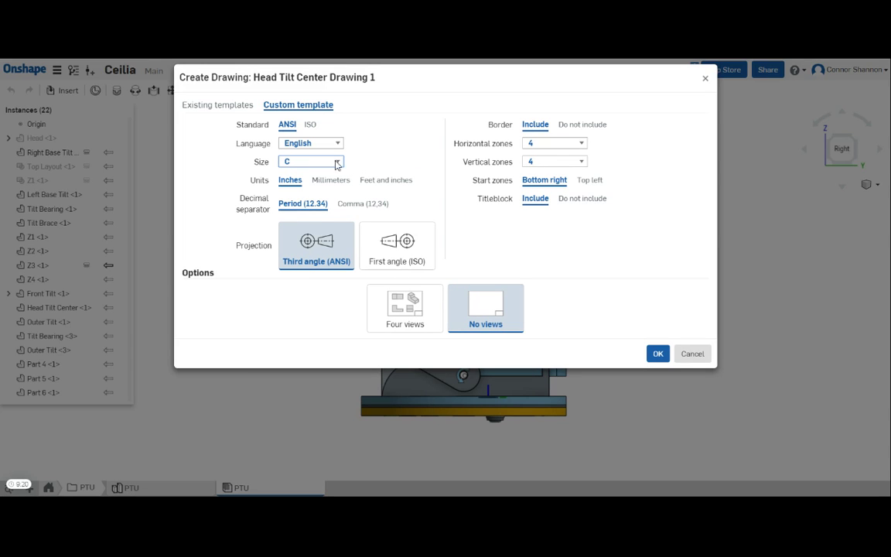
pyautogui.click(578, 125)
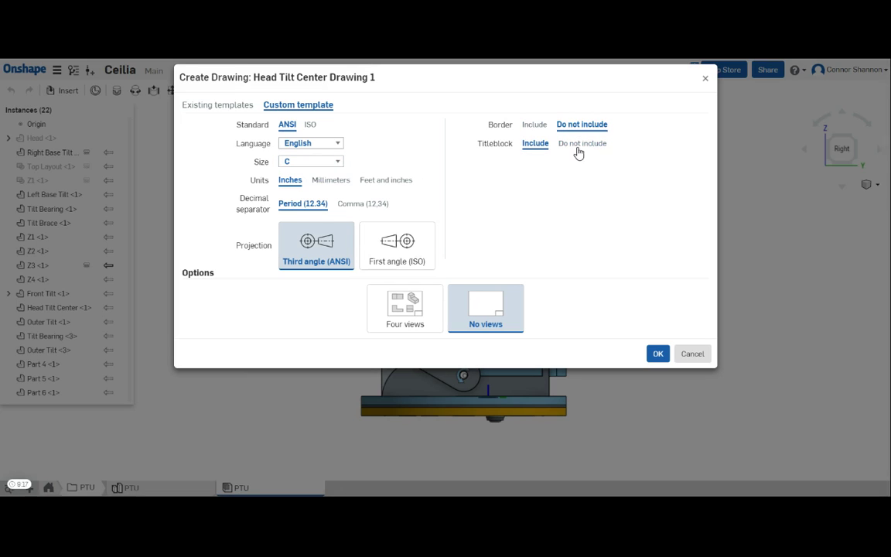
pyautogui.click(579, 144)
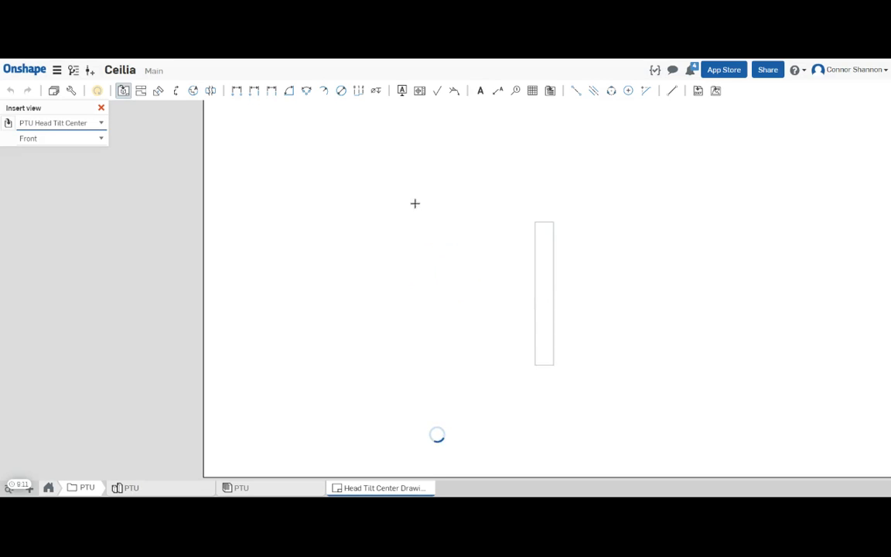
# Place a Right view of Head Tilt Center near the sheet's top-right corner.
pyautogui.click(64, 172)
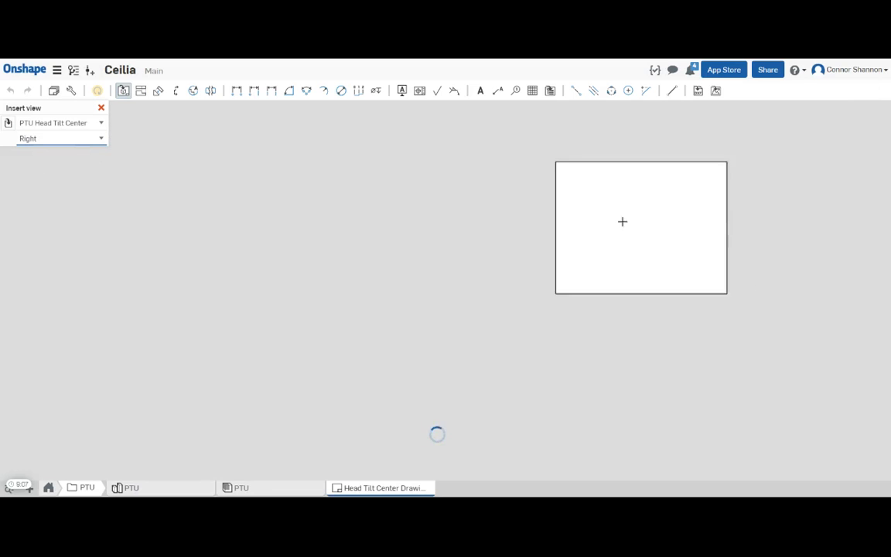
pyautogui.scroll(5, 553, 216)
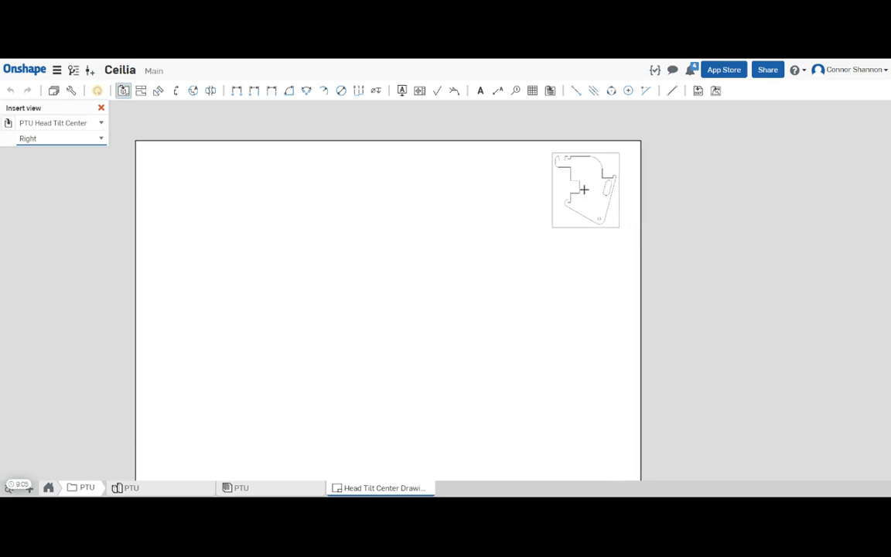
pyautogui.click(590, 186)
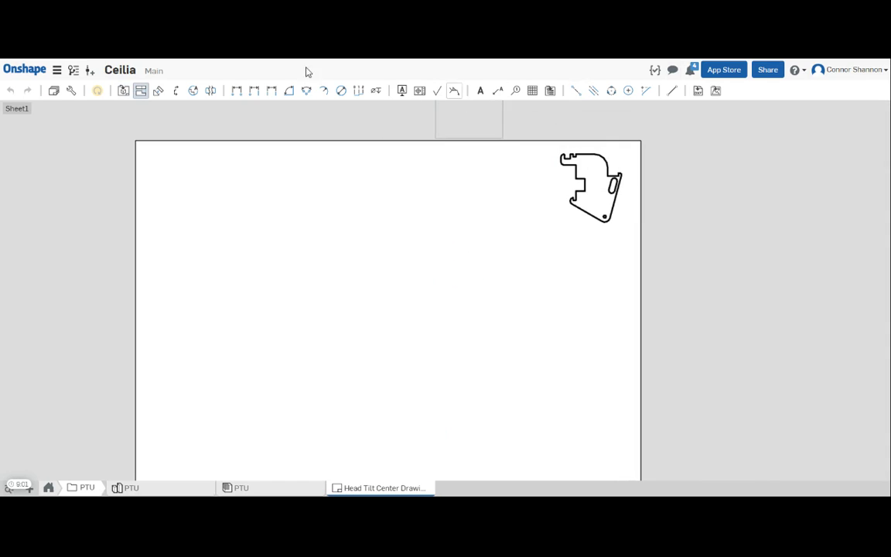
# Insert a view of the PTU Front Tilt part beside the Head Tilt Center profile.
pyautogui.click(124, 91)
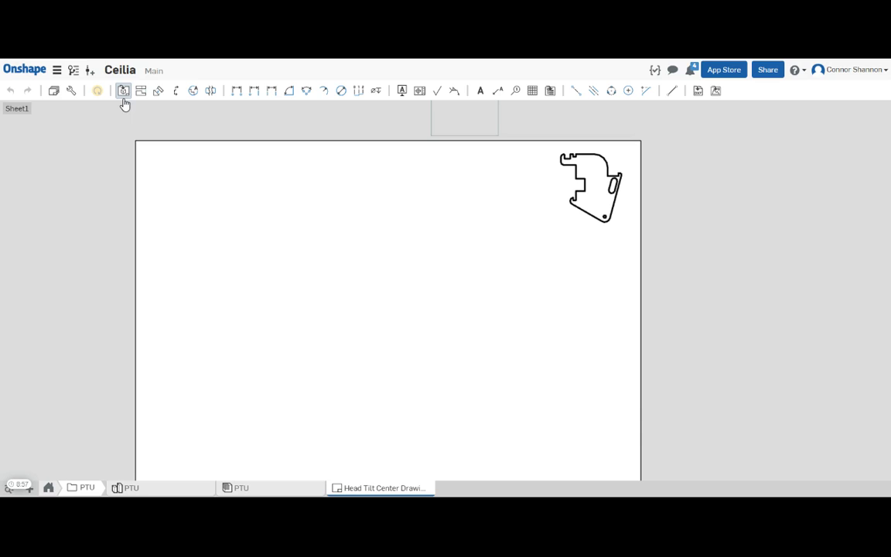
pyautogui.click(123, 92)
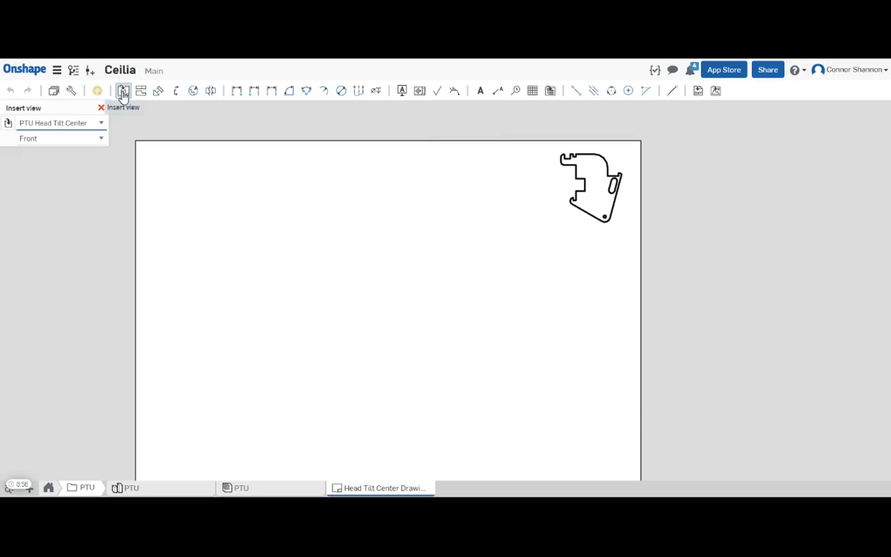
pyautogui.click(9, 124)
pyautogui.click(140, 314)
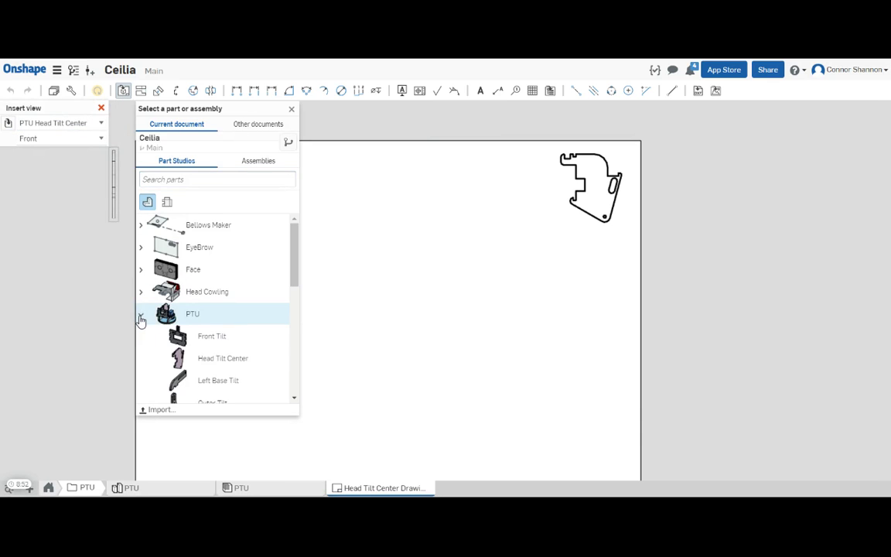
pyautogui.click(190, 341)
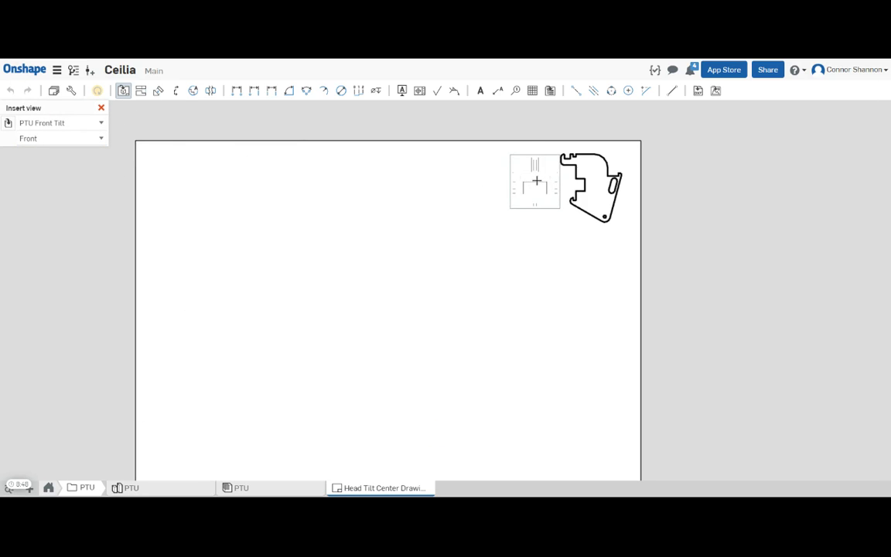
pyautogui.click(544, 179)
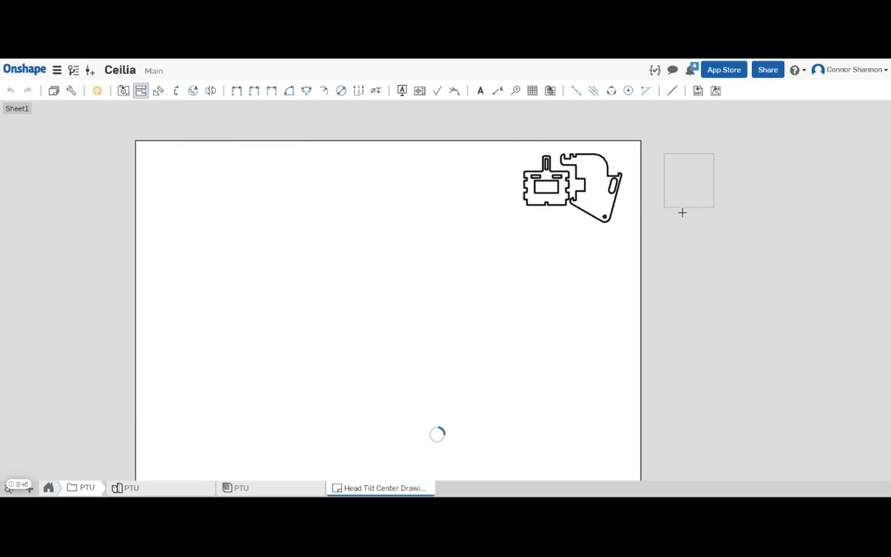
pyautogui.press('Escape')
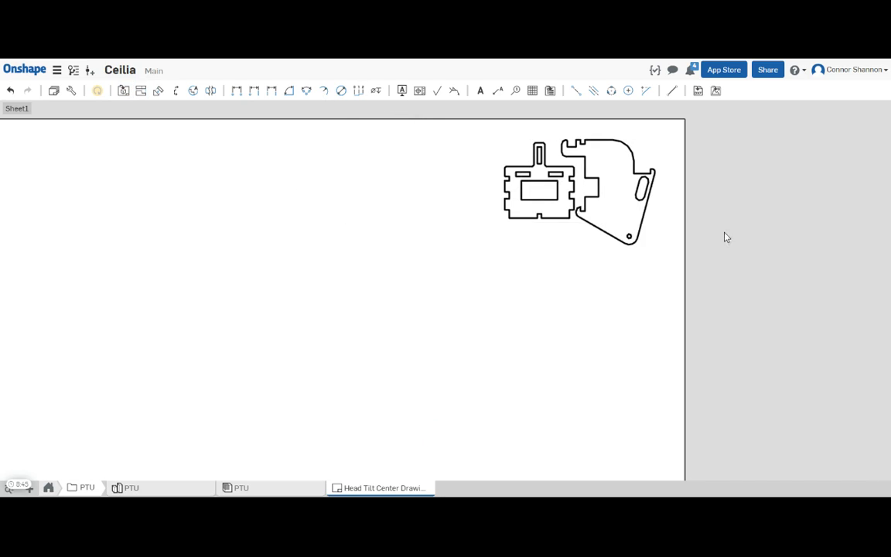
# Nudge the Front Tilt view up and left against the Head Tilt Center view.
pyautogui.moveTo(537, 189)
pyautogui.mouseDown()
pyautogui.moveTo(523, 176)
pyautogui.moveTo(540, 183)
pyautogui.mouseUp()
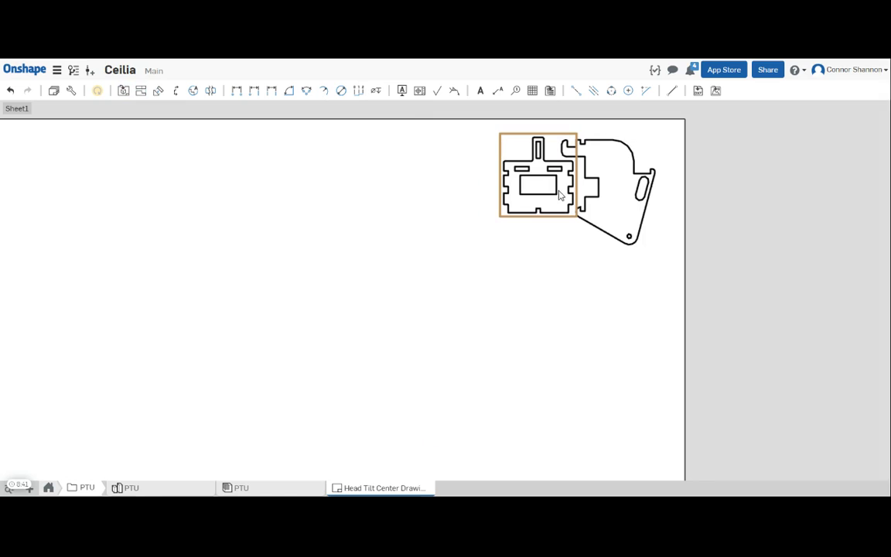
pyautogui.click(74, 140)
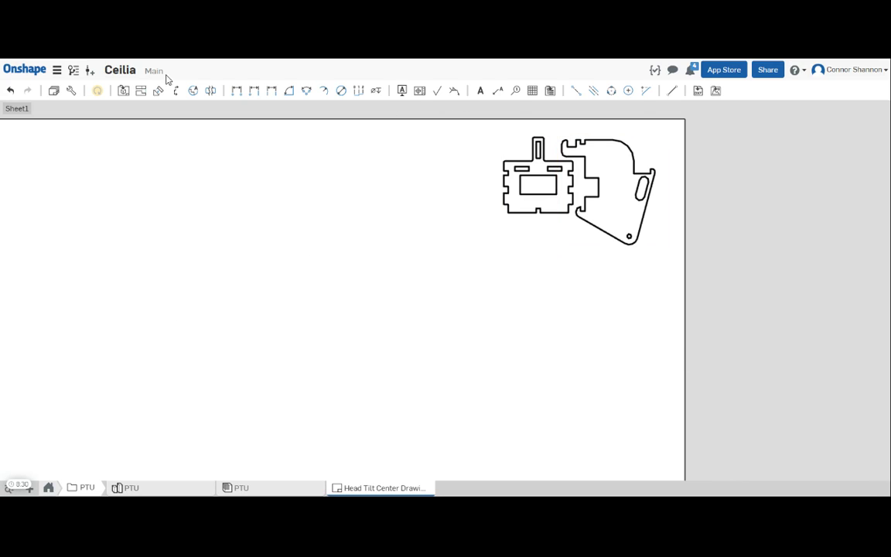
# Insert a Right view of PTU Outer Tilt to the left of Front Tilt.
pyautogui.click(124, 91)
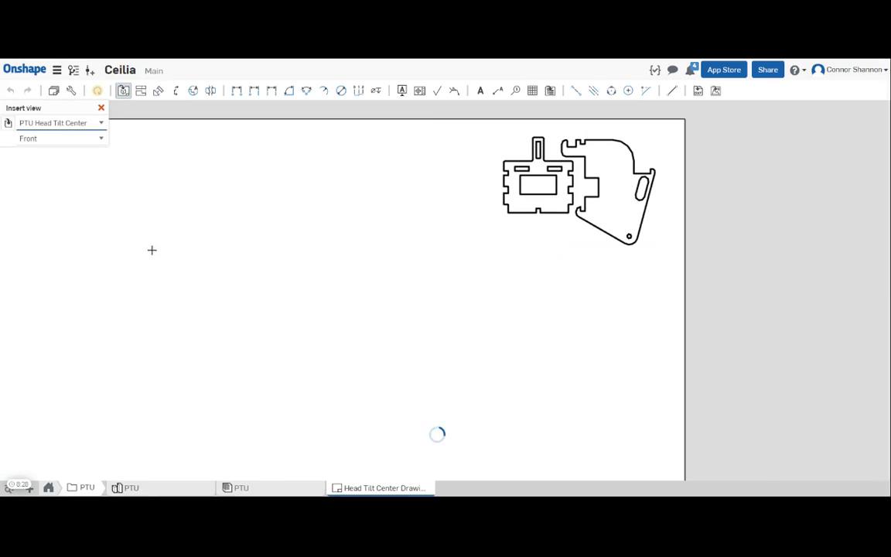
pyautogui.click(10, 124)
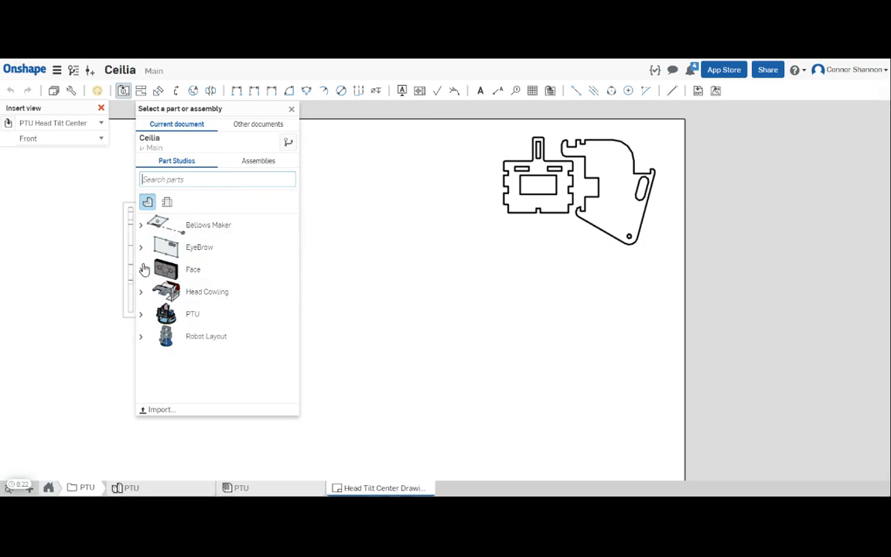
pyautogui.click(141, 317)
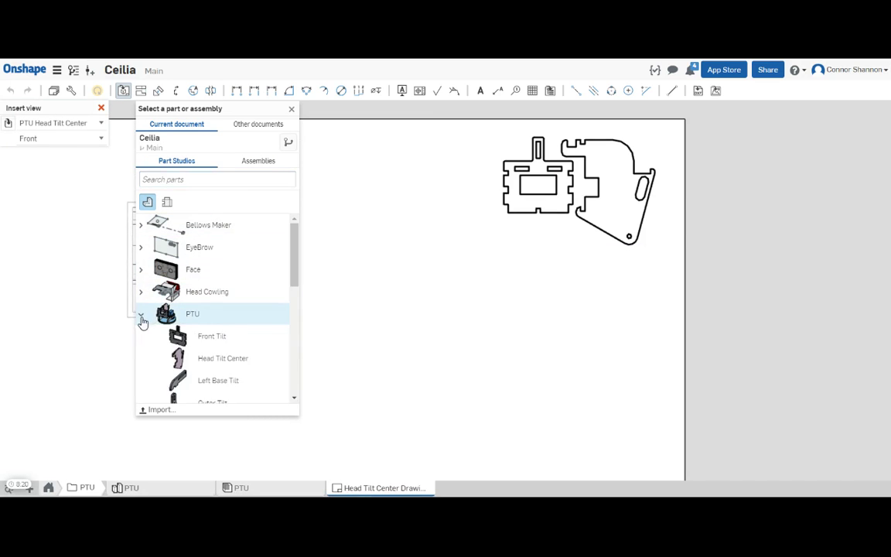
pyautogui.scroll(-2, 143, 322)
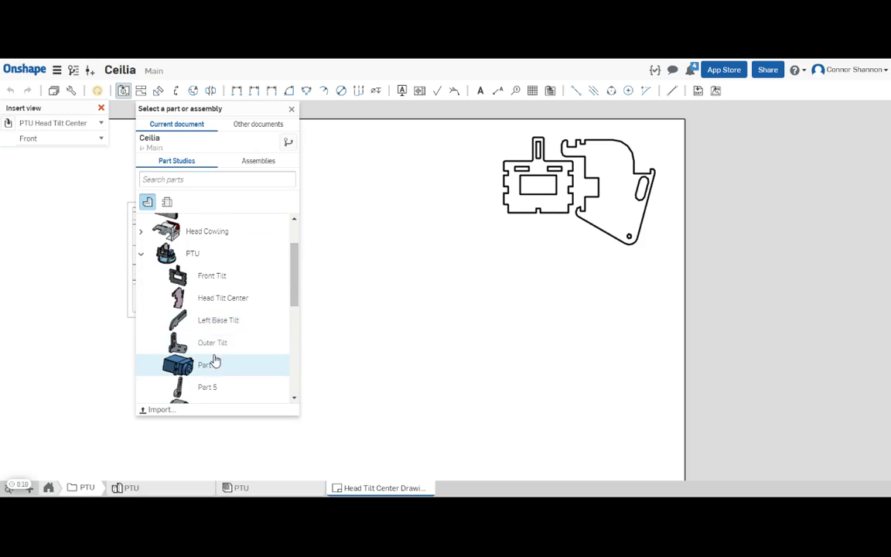
pyautogui.click(203, 344)
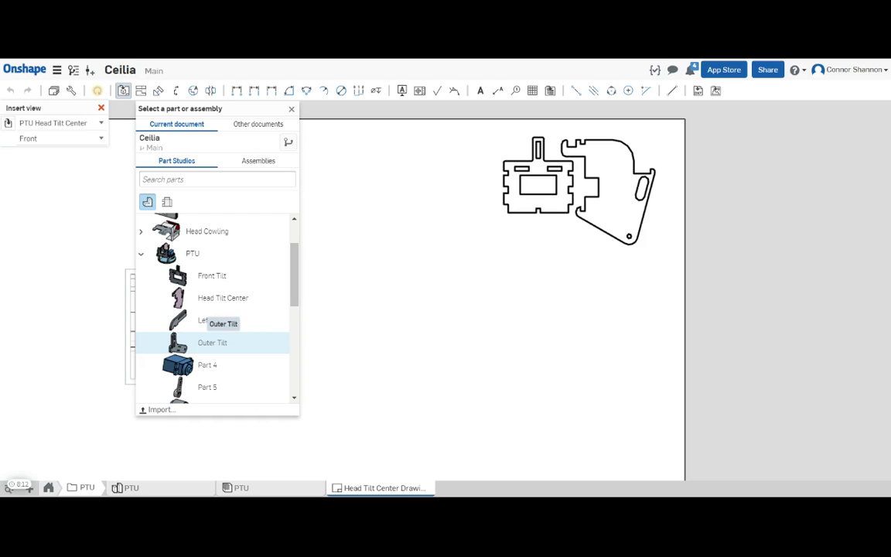
pyautogui.click(181, 345)
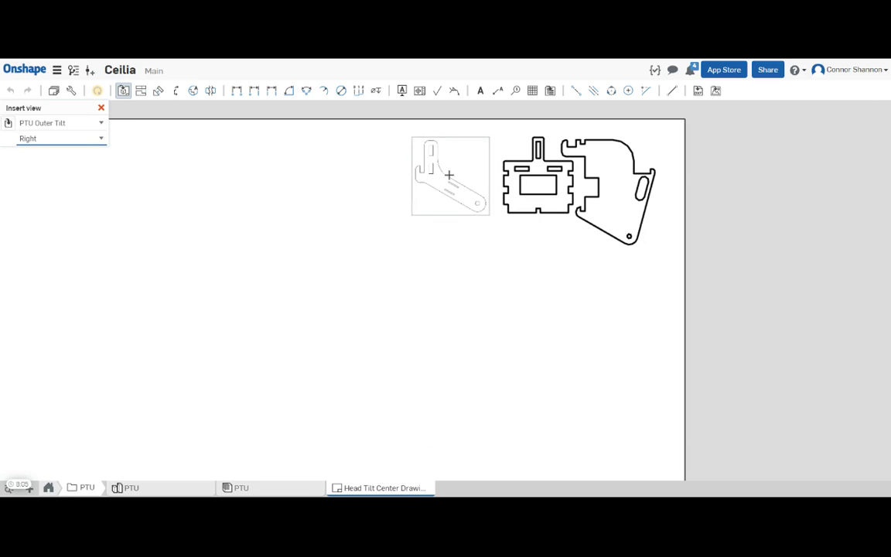
pyautogui.click(448, 175)
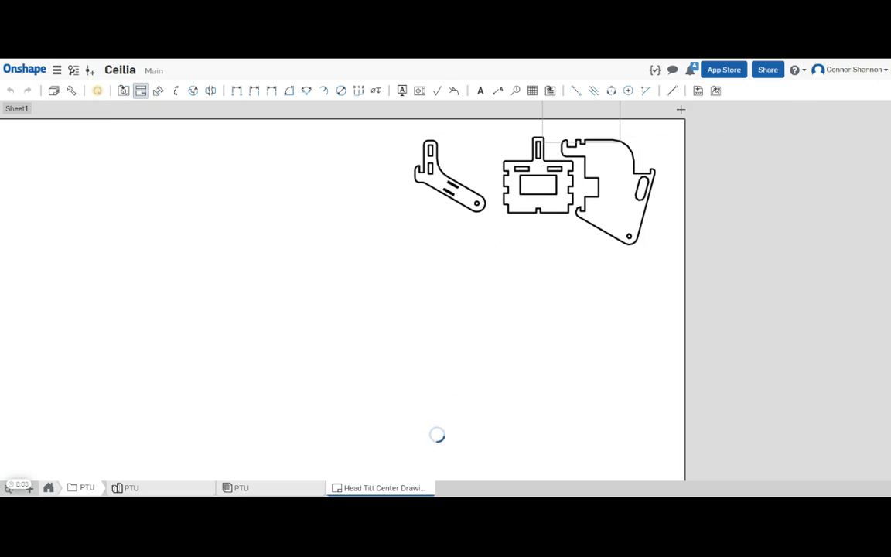
# Add a mirrored Left view of Outer Tilt below the Front Tilt profile.
pyautogui.click(124, 93)
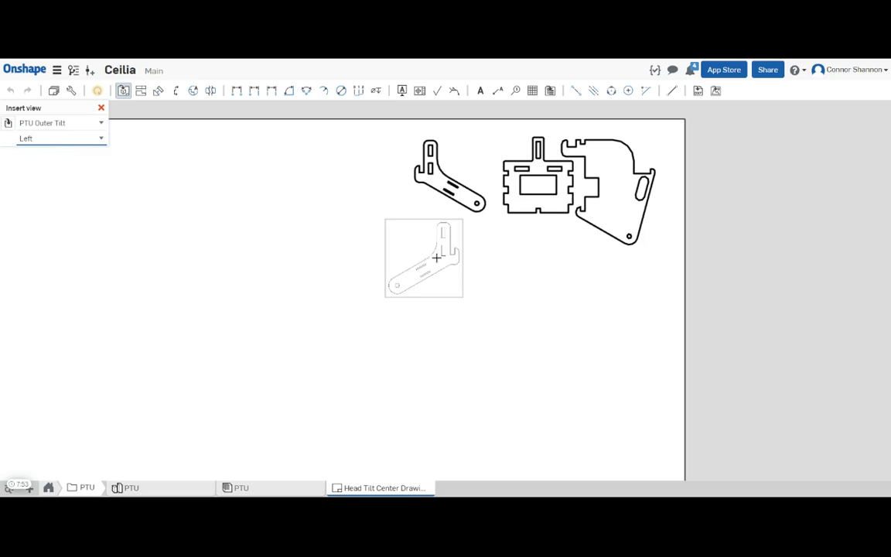
pyautogui.click(476, 270)
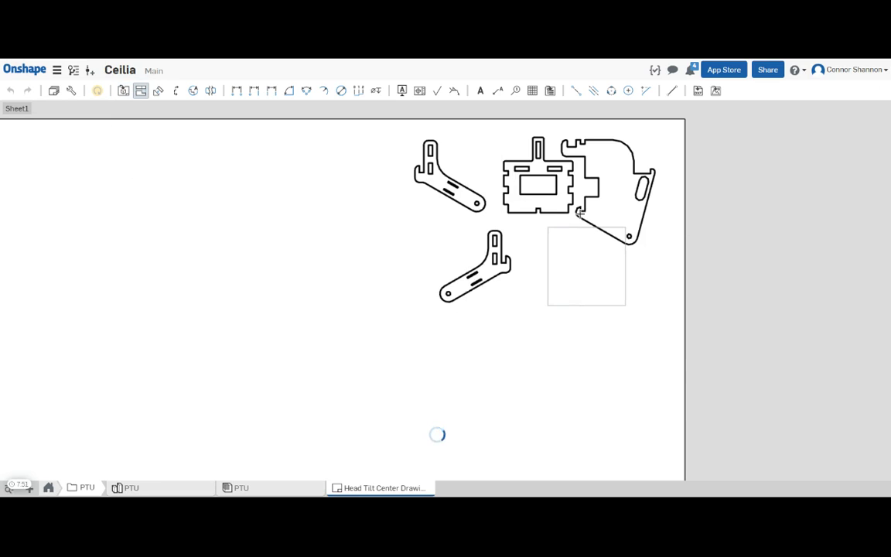
pyautogui.press('Escape')
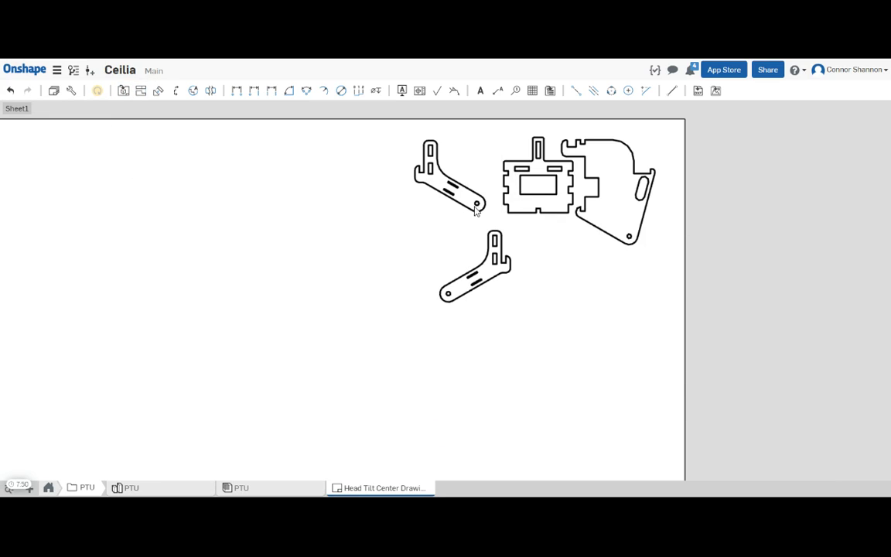
pyautogui.rightClick(489, 277)
# Set the lower Outer Tilt view's rotation angle to 30 degrees.
pyautogui.click(539, 337)
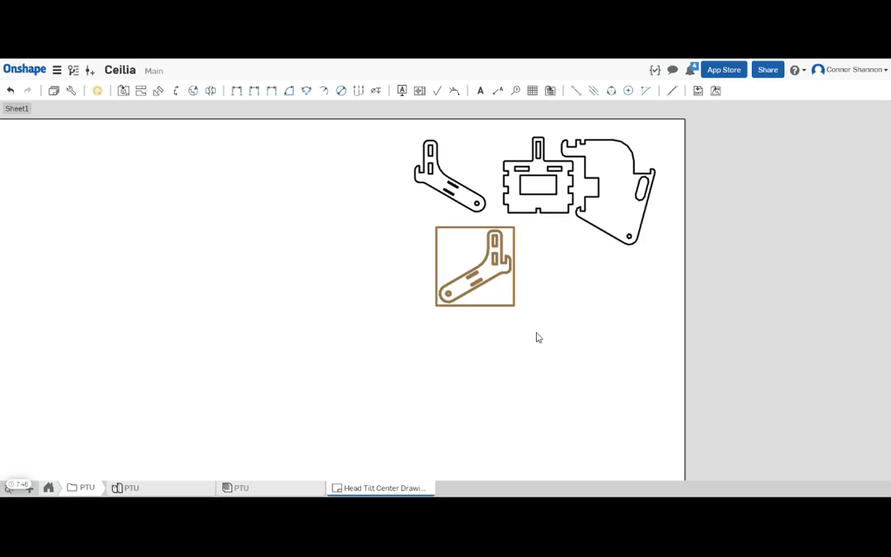
pyautogui.write('30')
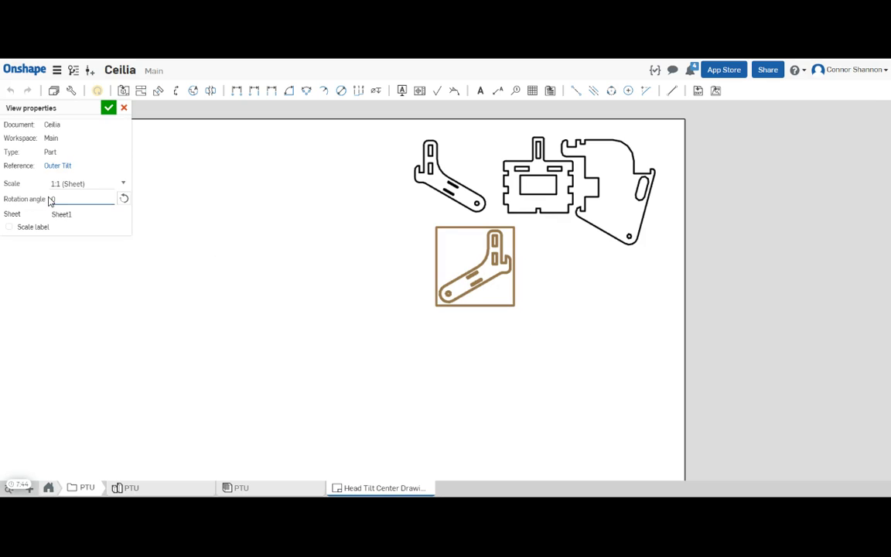
pyautogui.click(124, 200)
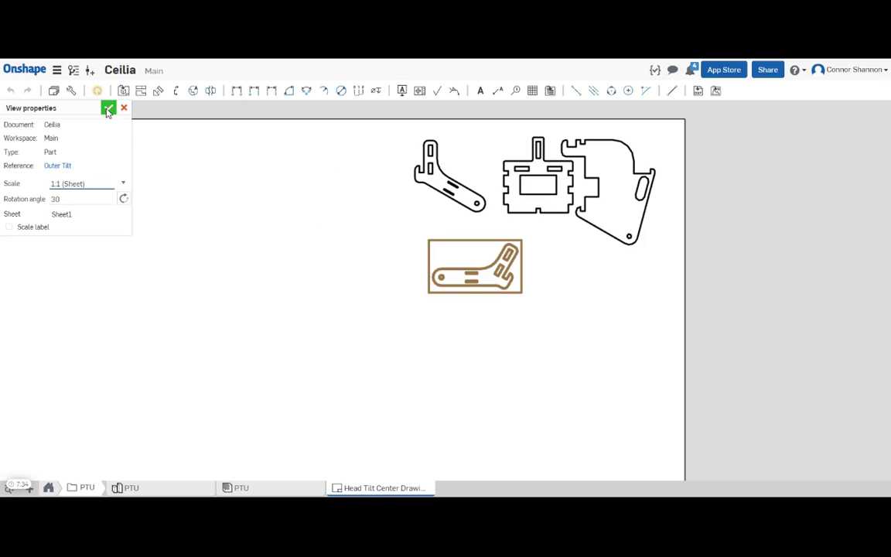
pyautogui.click(108, 109)
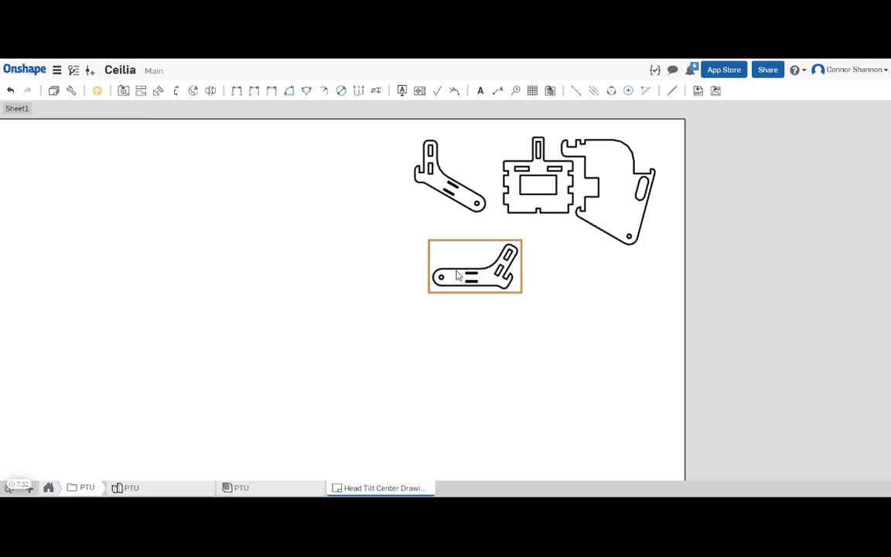
# Move the rotated bracket under the side plate and the upright bracket beside it.
pyautogui.moveTo(454, 271)
pyautogui.mouseDown()
pyautogui.moveTo(587, 304)
pyautogui.moveTo(613, 265)
pyautogui.moveTo(602, 254)
pyautogui.moveTo(607, 260)
pyautogui.mouseUp()
pyautogui.moveTo(422, 177)
pyautogui.mouseDown()
pyautogui.moveTo(454, 230)
pyautogui.moveTo(476, 224)
pyautogui.mouseUp()
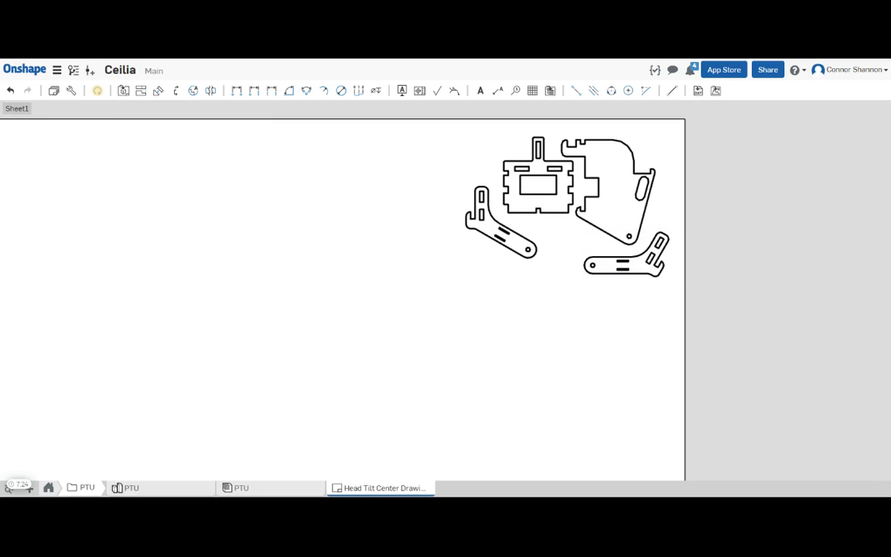
# Go to the PTU Part Studio and find the tiltAngle variable in the feature list.
pyautogui.click(265, 489)
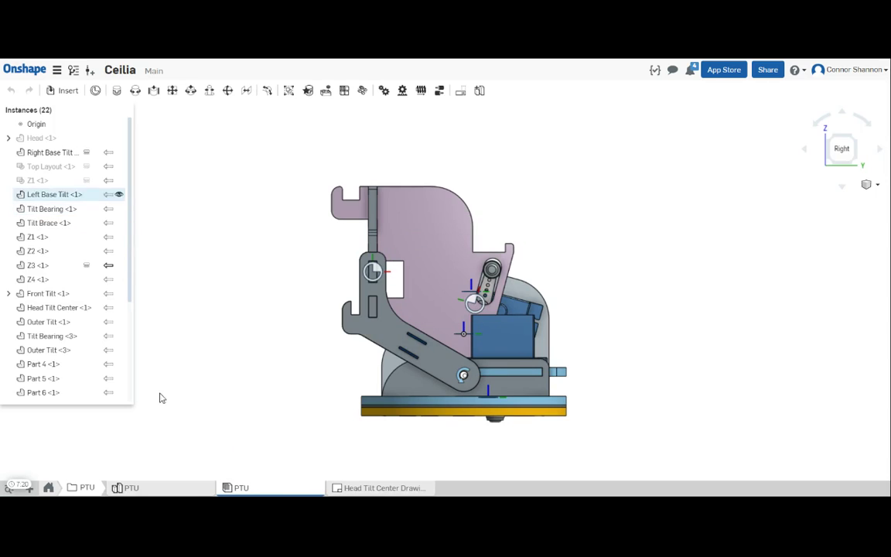
pyautogui.click(133, 488)
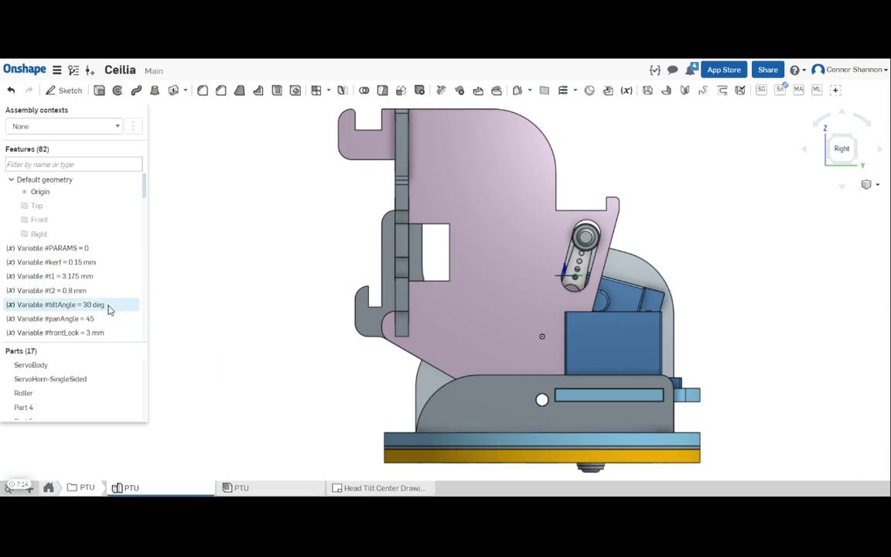
pyautogui.scroll(-1, 69, 287)
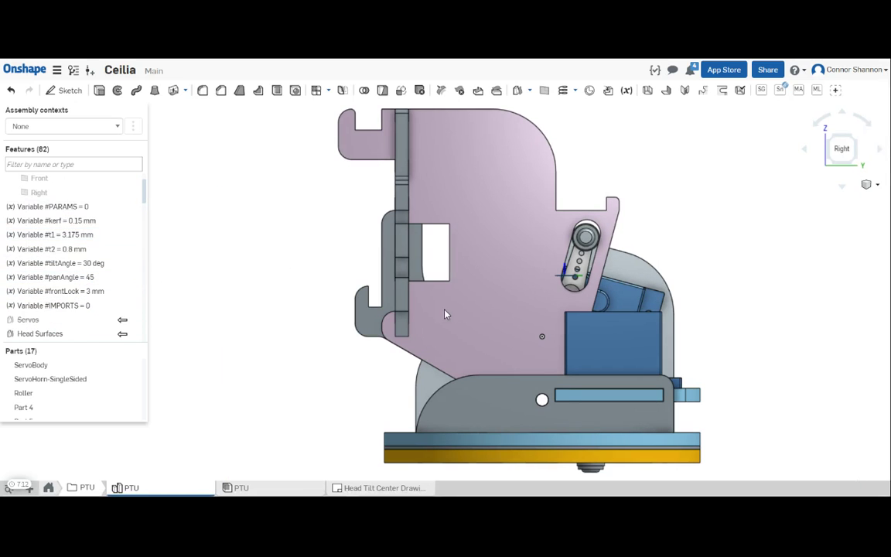
pyautogui.moveTo(400, 278); pyautogui.dragTo(395, 317, button='right')
pyautogui.scroll(-1, 77, 278)
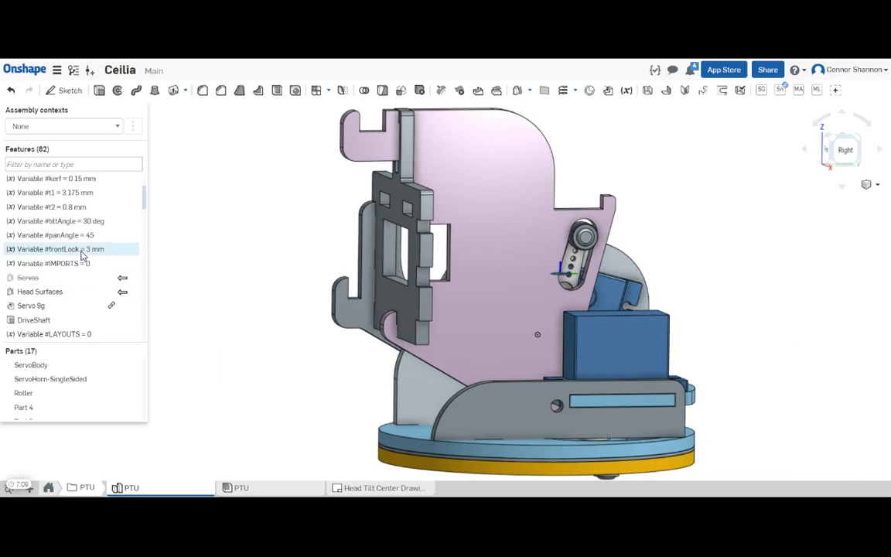
# Change tiltAngle to 25 deg and inspect the rebuilt model from the right.
pyautogui.doubleClick(88, 221)
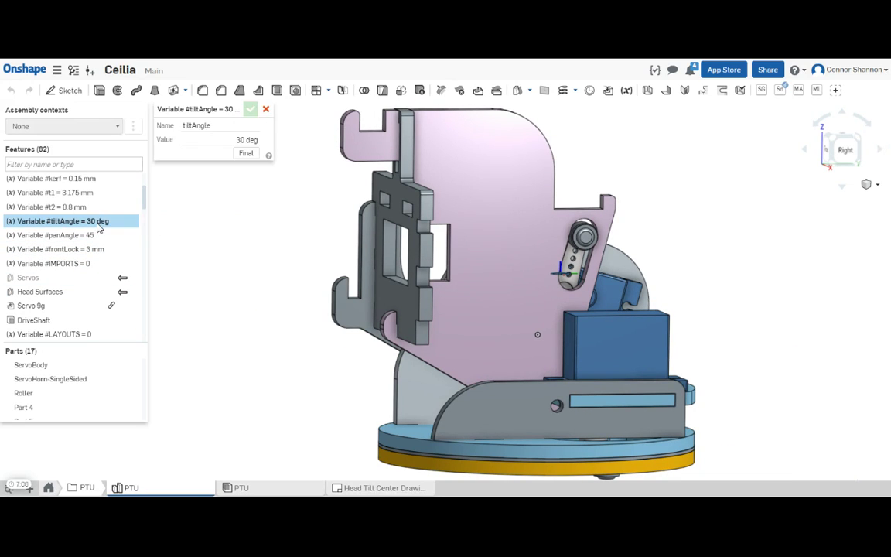
pyautogui.click(246, 139)
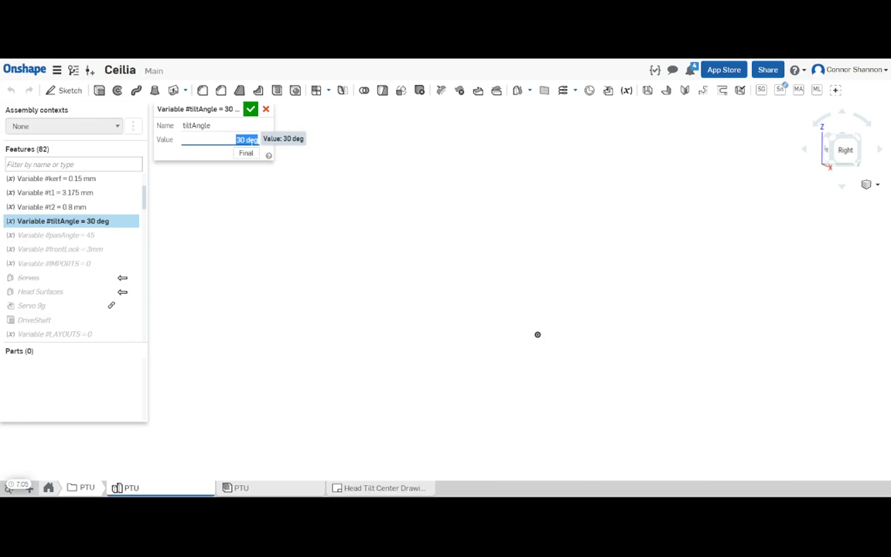
pyautogui.write('25')
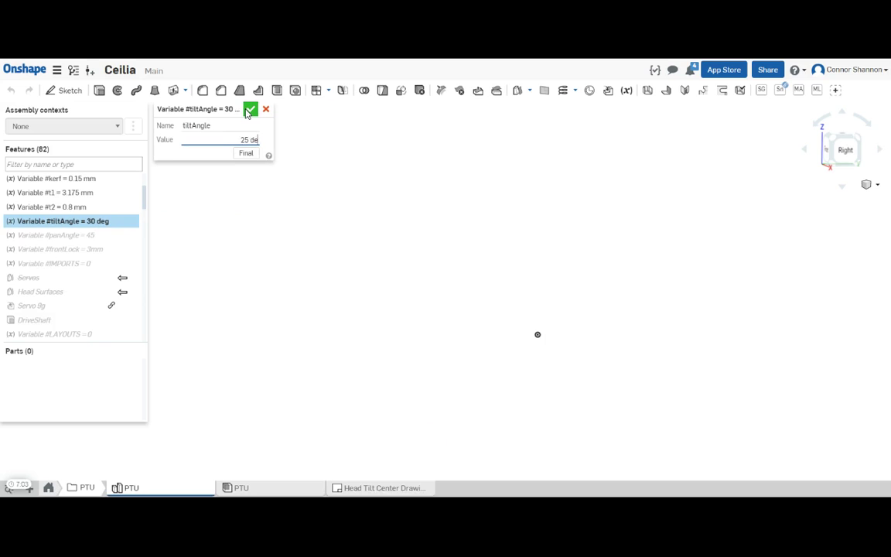
pyautogui.click(248, 110)
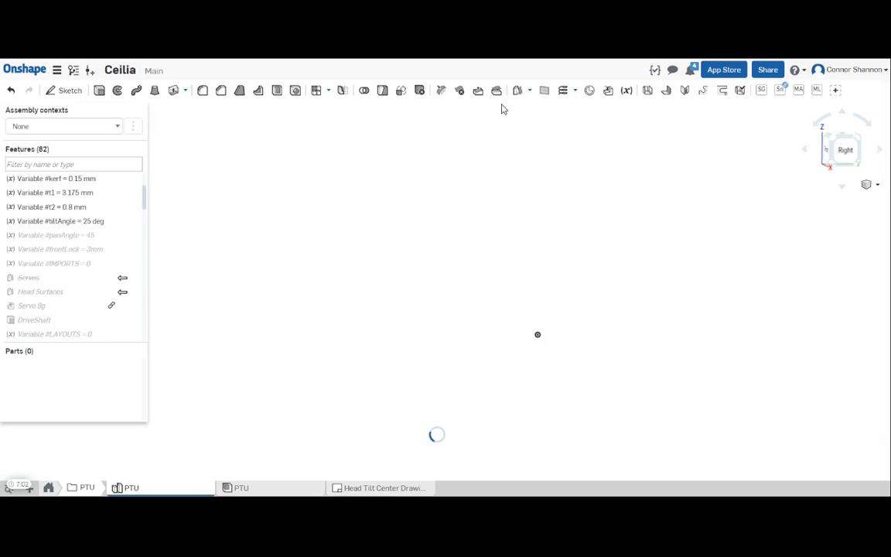
pyautogui.click(850, 154)
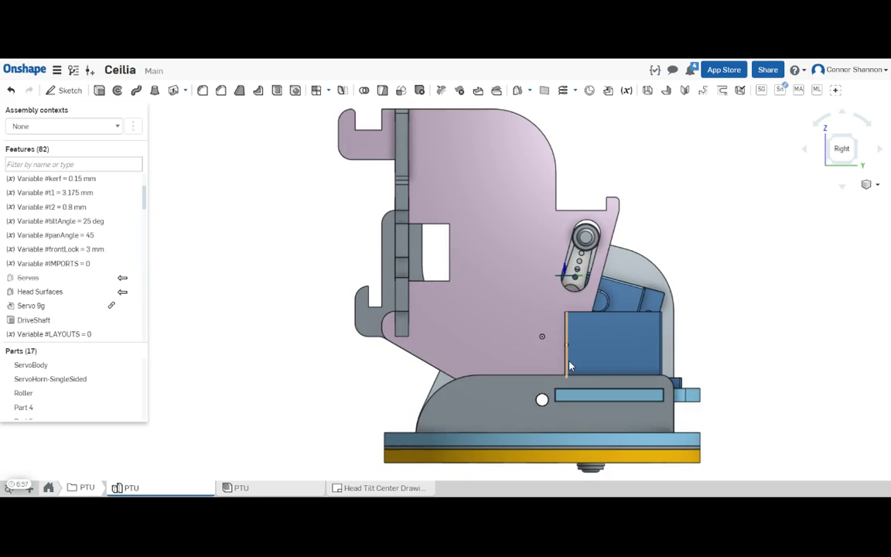
pyautogui.moveTo(569, 366); pyautogui.dragTo(554, 334, button='right')
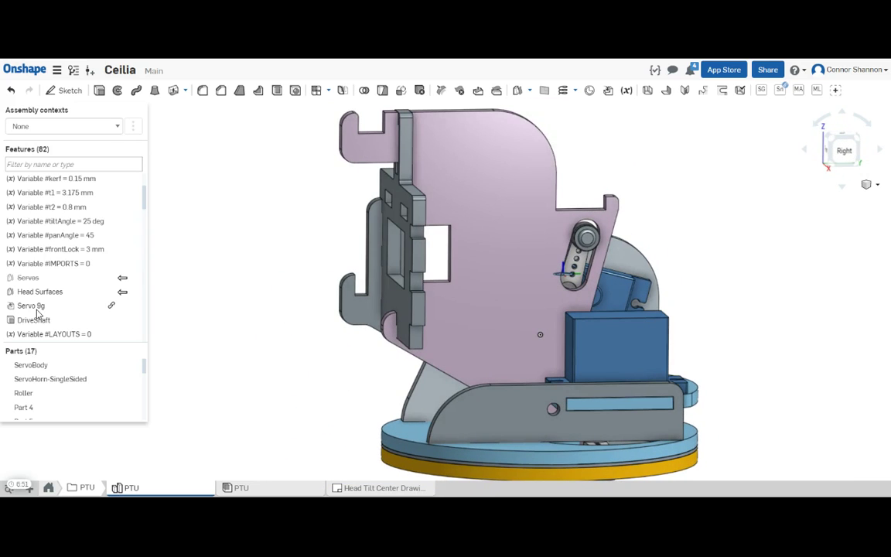
# Change the t1 thickness variable to 6 mm and view the thicker plates from the right.
pyautogui.scroll(2, 99, 232)
pyautogui.click(91, 235)
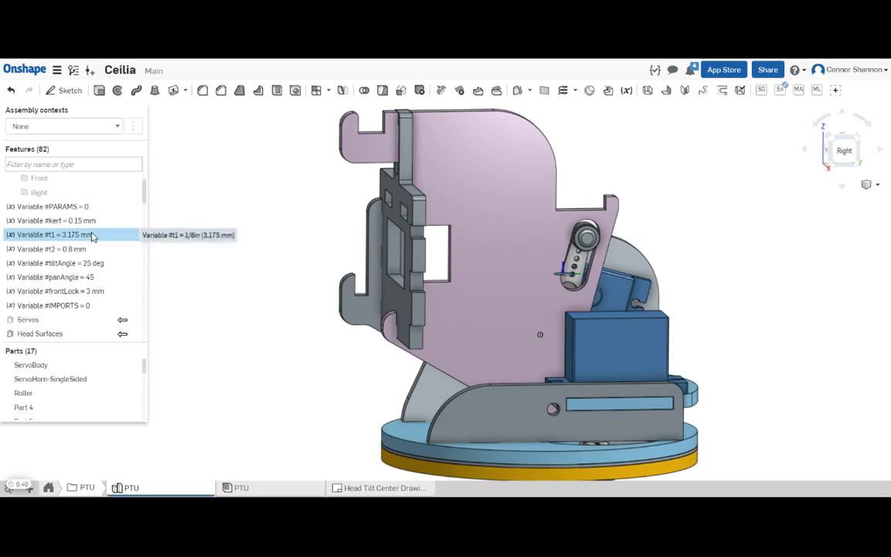
pyautogui.doubleClick(91, 235)
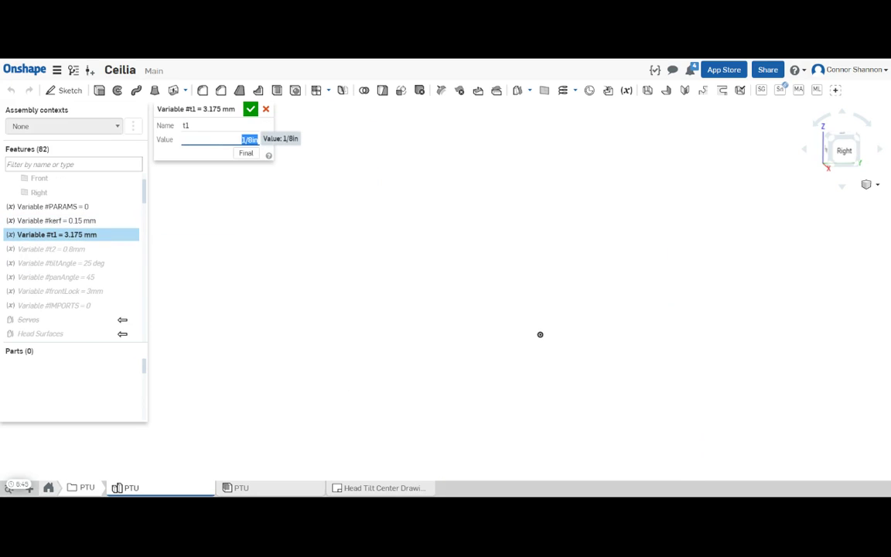
pyautogui.write('6 mm')
pyautogui.click(250, 109)
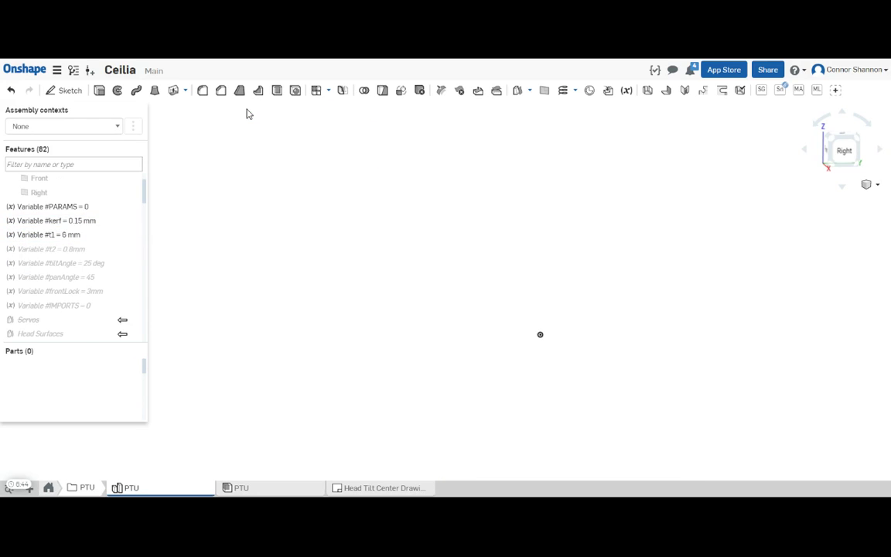
pyautogui.click(845, 154)
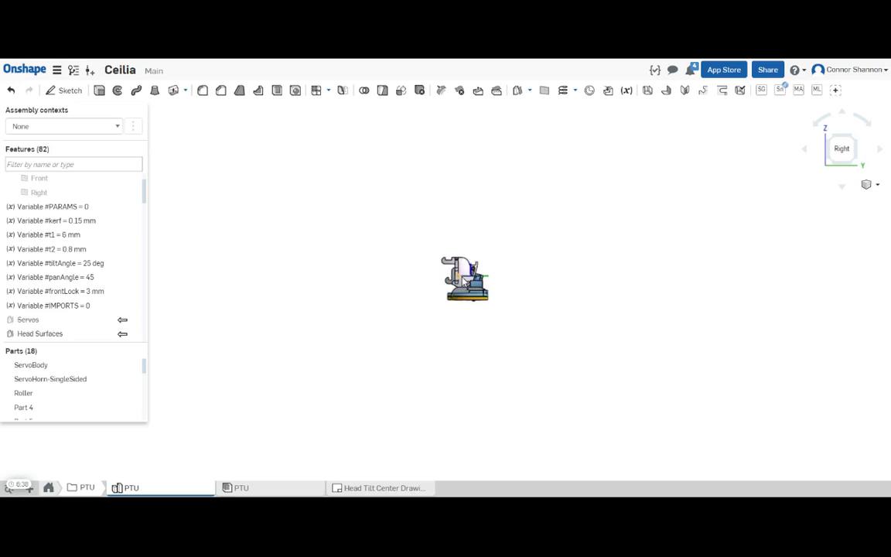
pyautogui.scroll(2, 468, 283)
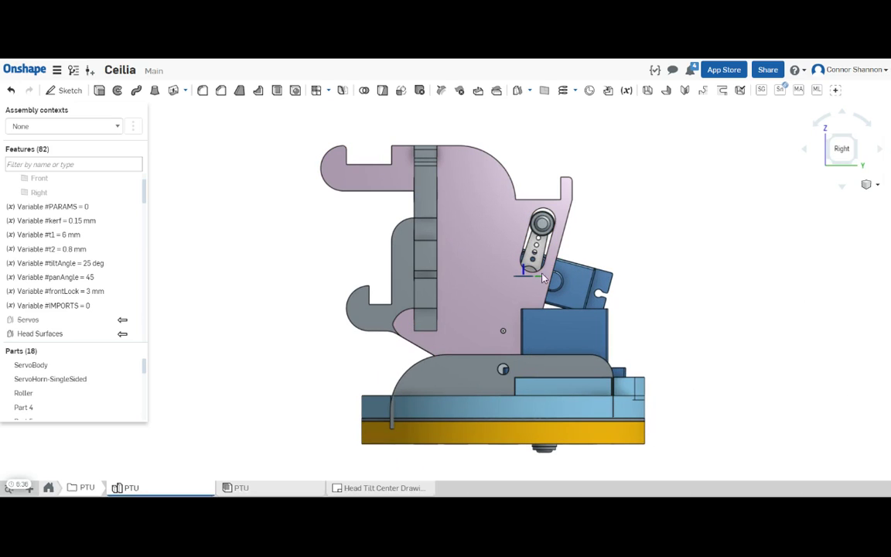
# Update Head Tilt Center Drawing 1 and repack the four profiles so none overlap.
pyautogui.click(373, 490)
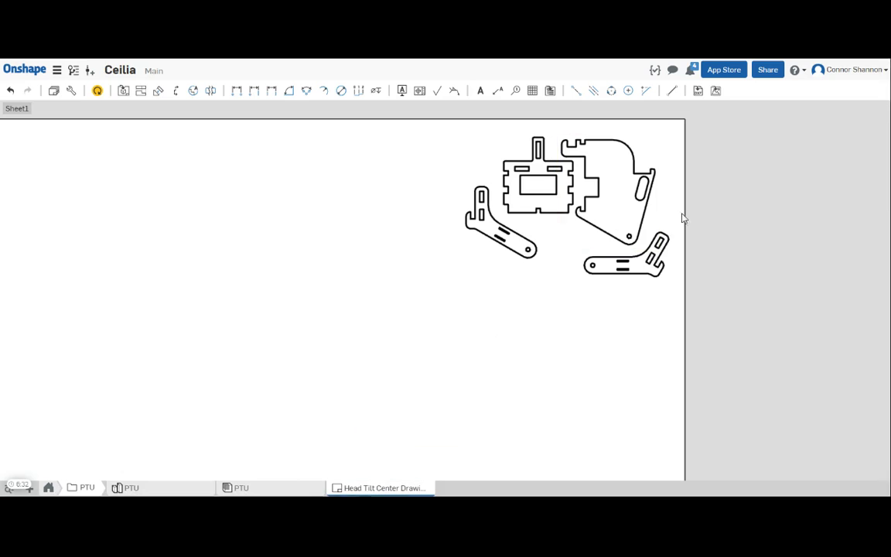
pyautogui.click(97, 91)
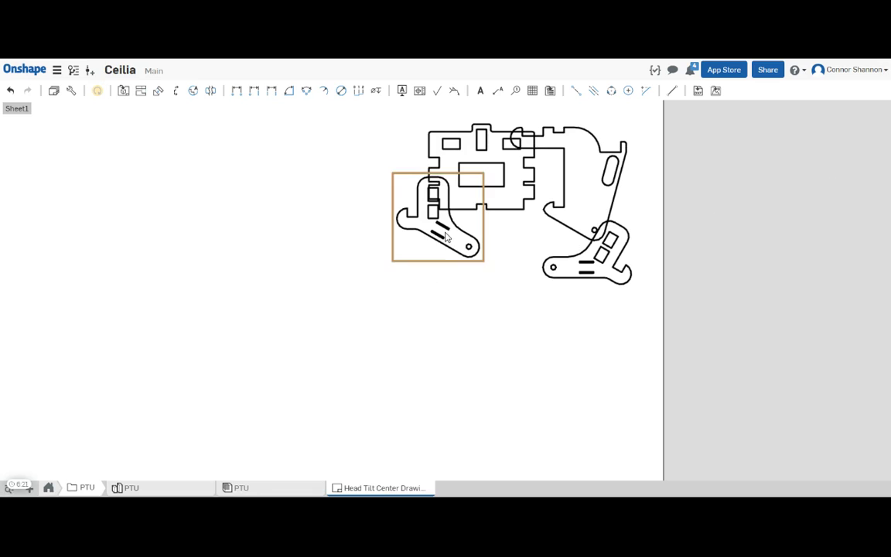
pyautogui.moveTo(445, 237); pyautogui.dragTo(446, 275)
pyautogui.moveTo(554, 241); pyautogui.dragTo(515, 276)
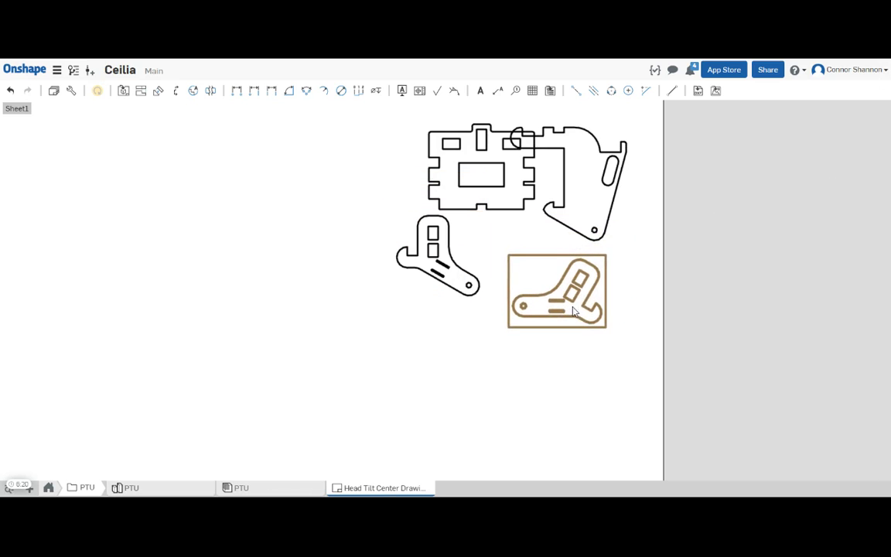
pyautogui.moveTo(579, 189); pyautogui.dragTo(601, 168)
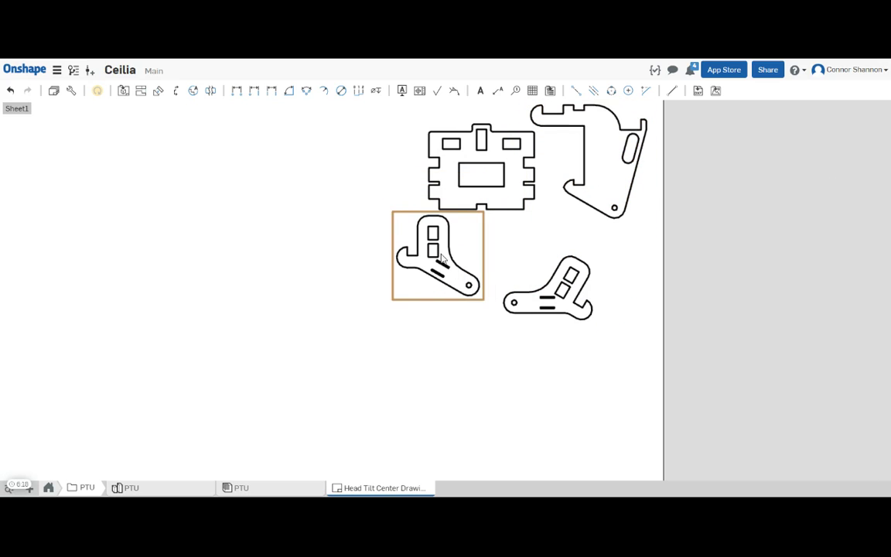
pyautogui.moveTo(397, 227); pyautogui.dragTo(425, 227)
pyautogui.moveTo(549, 303)
pyautogui.mouseDown()
pyautogui.moveTo(571, 294)
pyautogui.moveTo(574, 272)
pyautogui.mouseUp()
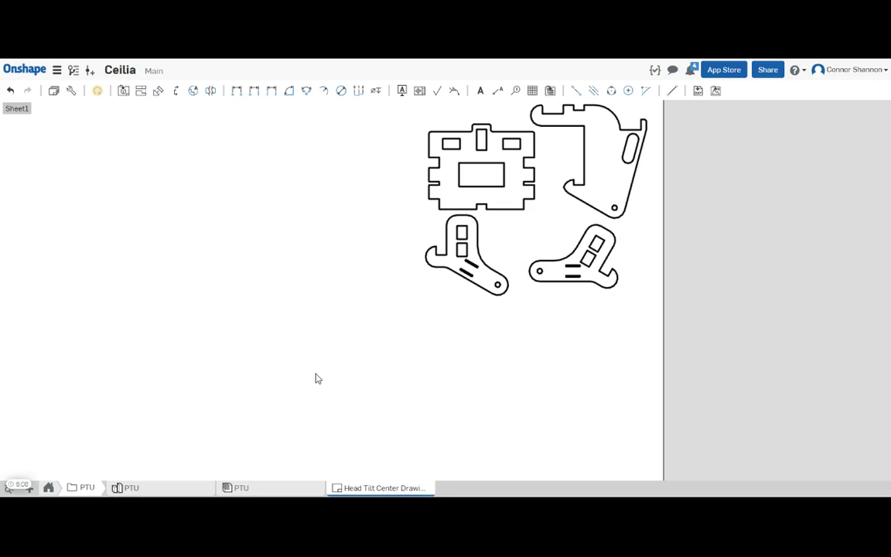
# Export Head Tilt Center Drawing 1 as a DXF (Release 14, all sheets) from the drawing tab.
pyautogui.moveTo(354, 491)
pyautogui.rightClick(374, 492)
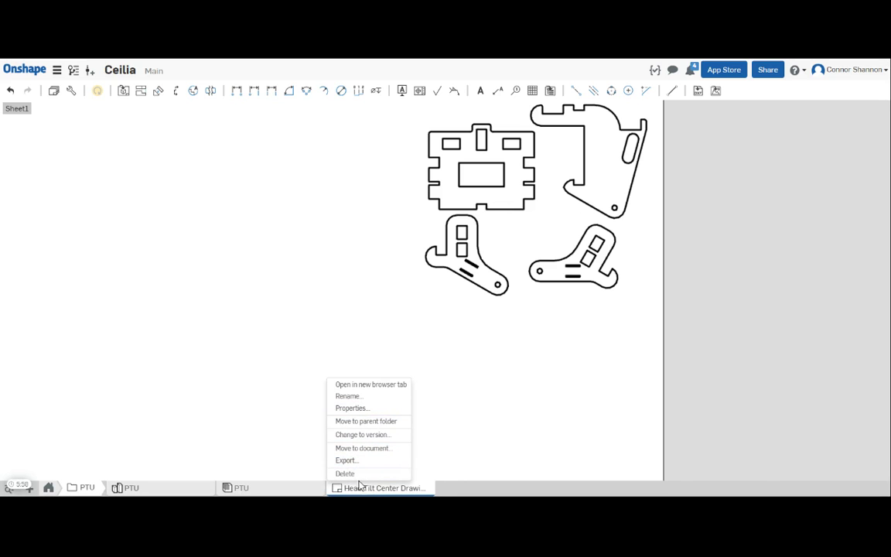
pyautogui.click(348, 461)
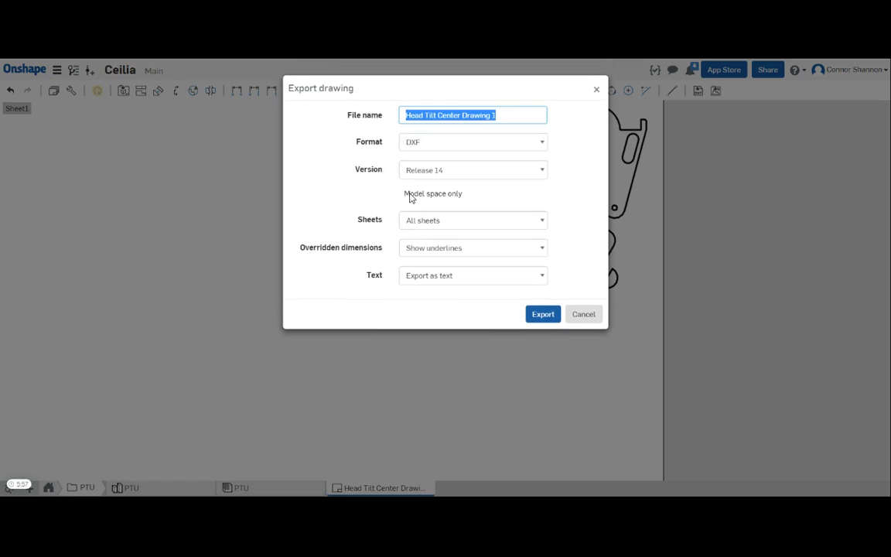
pyautogui.click(582, 315)
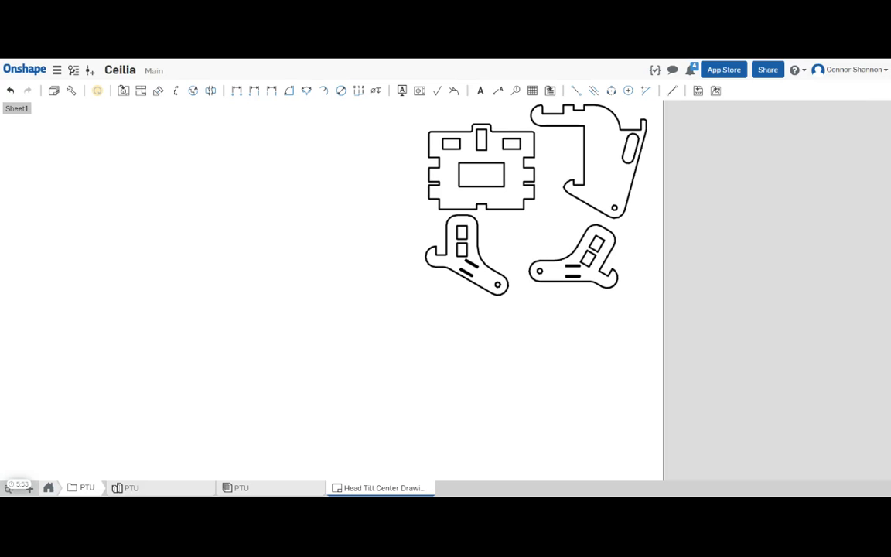